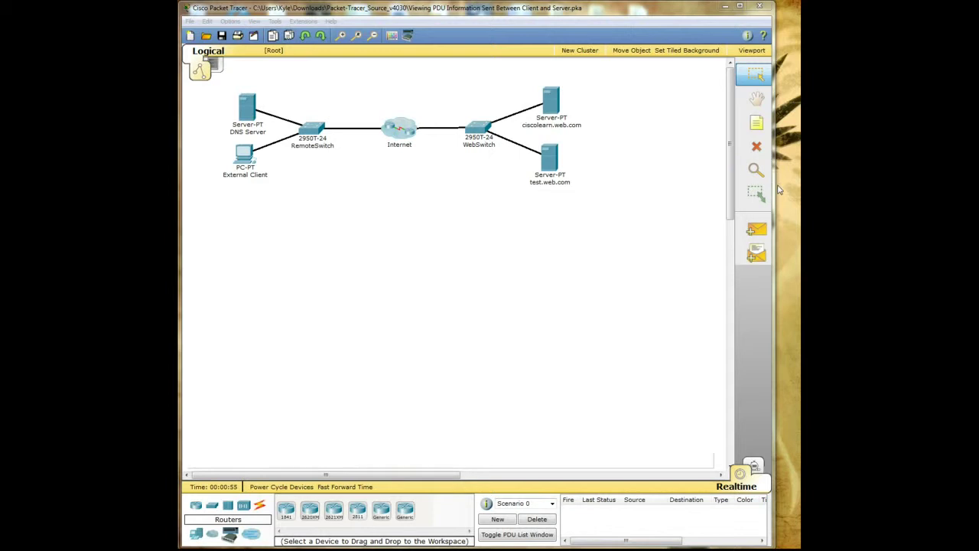
- Widen the Packet Tracer window so the whole logical topology is visible
{"action": "left_click_drag", "start_coordinate": [775, 182], "coordinate": [798, 186]}
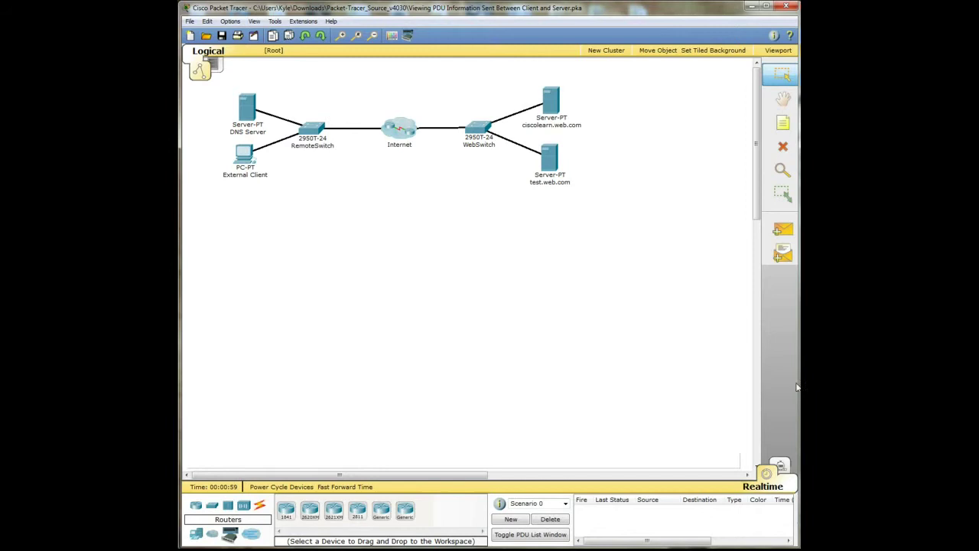
- Switch to Simulation mode, reposition the Simulation Panel, and start adding a complex PDU
{"action": "left_click", "coordinate": [779, 464]}
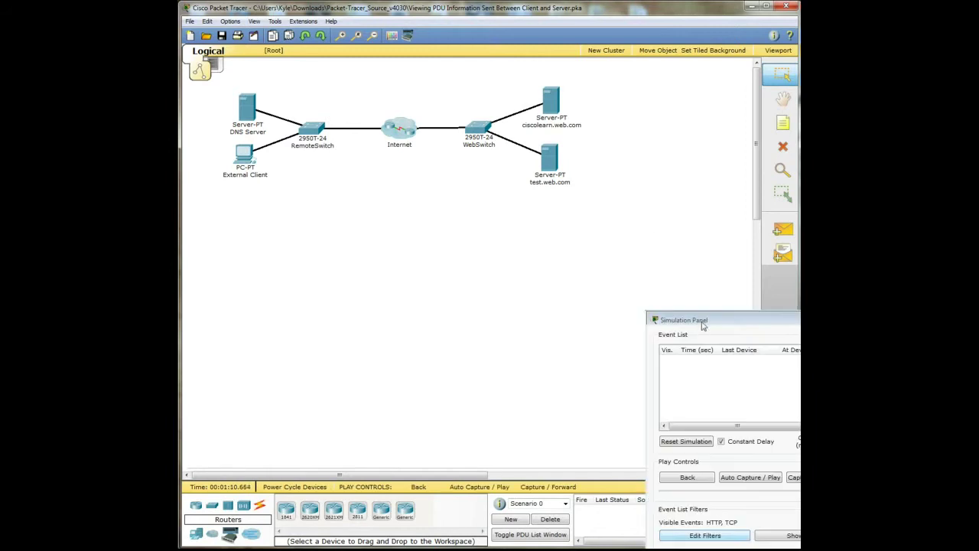
{"action": "left_click_drag", "start_coordinate": [702, 323], "coordinate": [608, 255]}
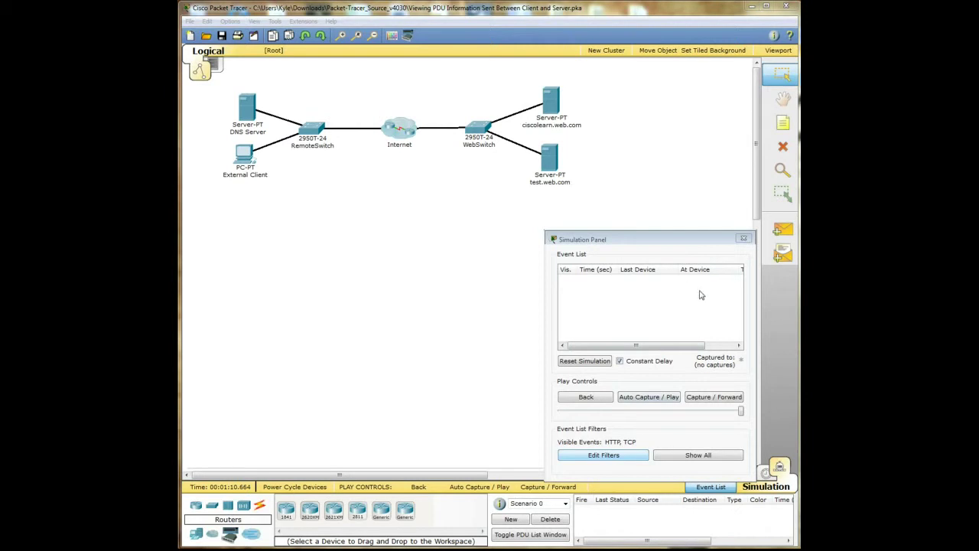
{"action": "left_click", "coordinate": [782, 254]}
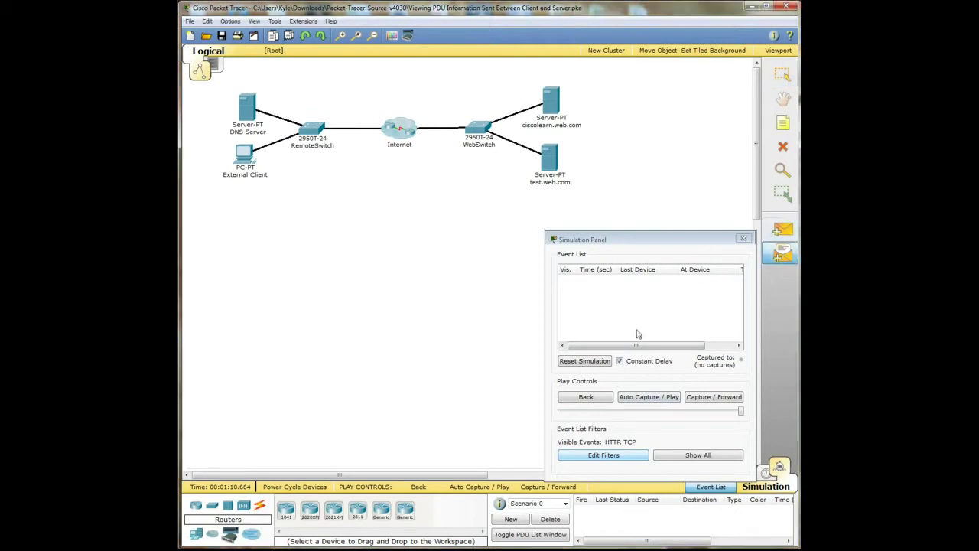
- Create a one-shot HTTP PDU from External Client to ciscolearn.web.com, source port 1000, at 120 seconds
{"action": "left_click", "coordinate": [249, 160]}
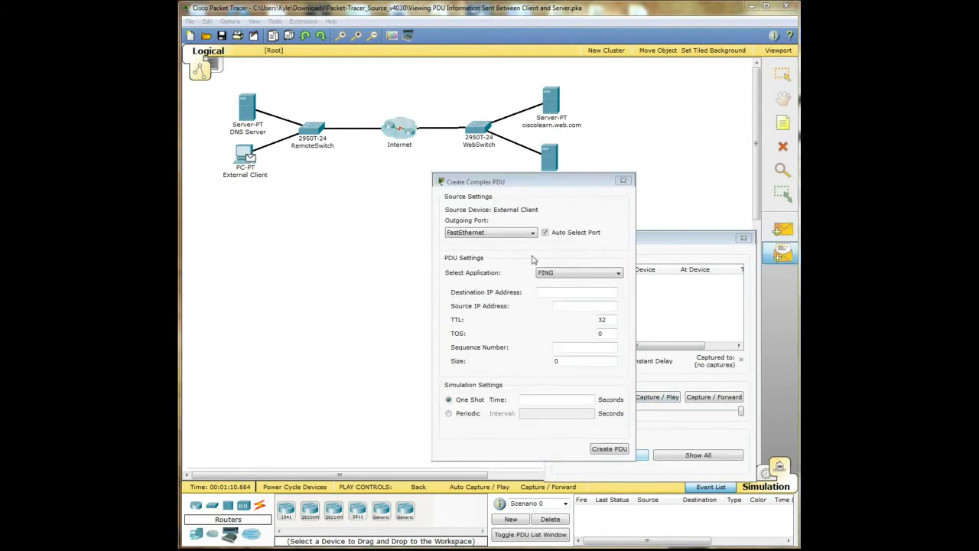
{"action": "left_click", "coordinate": [550, 103]}
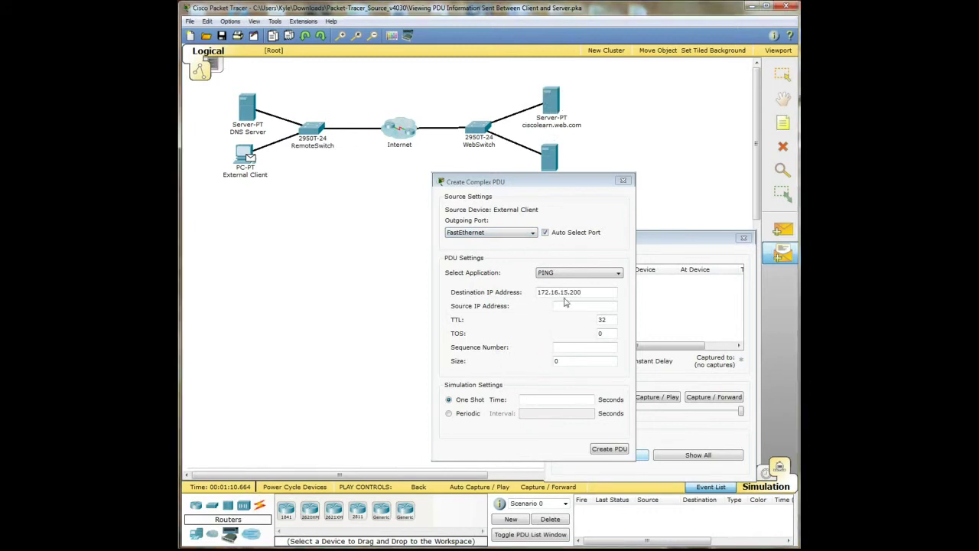
{"action": "left_click", "coordinate": [562, 273]}
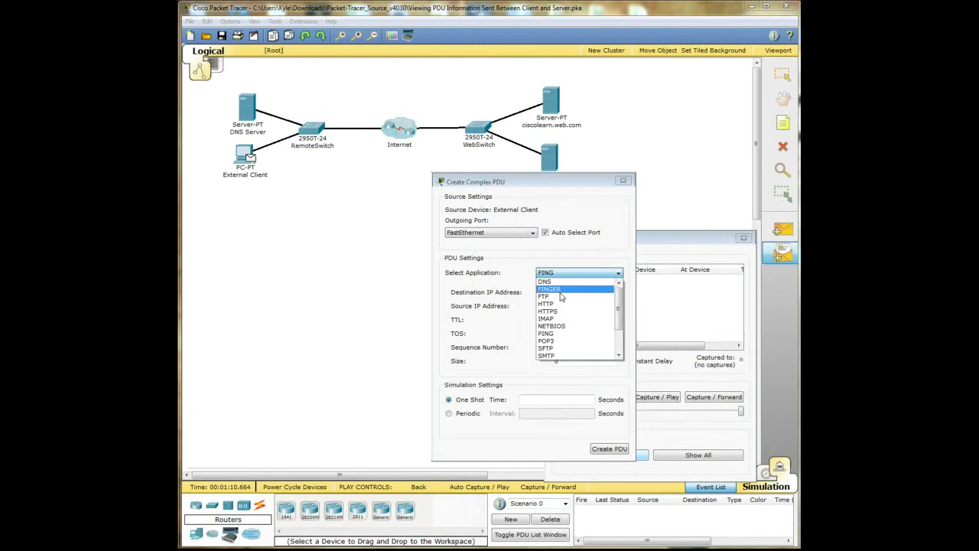
{"action": "left_click", "coordinate": [562, 314]}
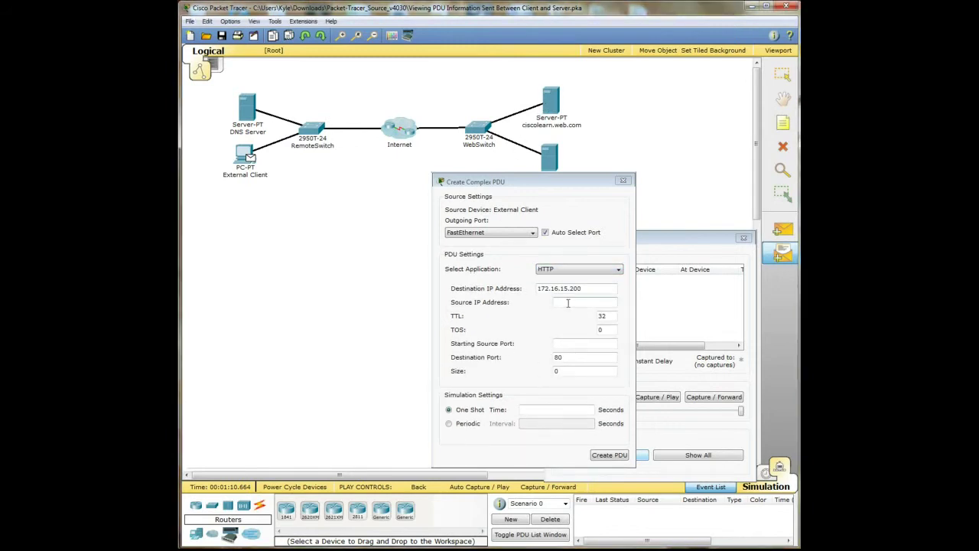
{"action": "left_click", "coordinate": [566, 346]}
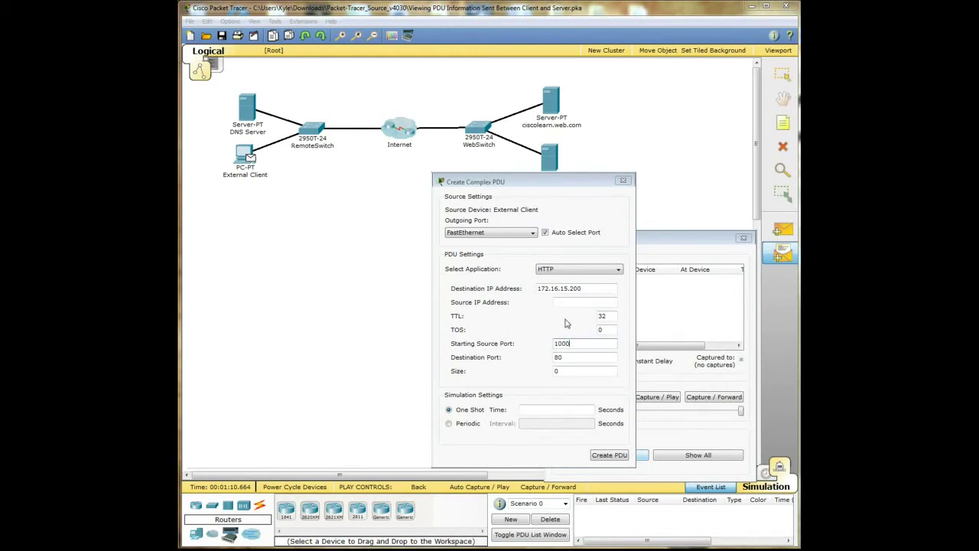
{"action": "left_click", "coordinate": [575, 411]}
{"action": "left_click", "coordinate": [612, 455]}
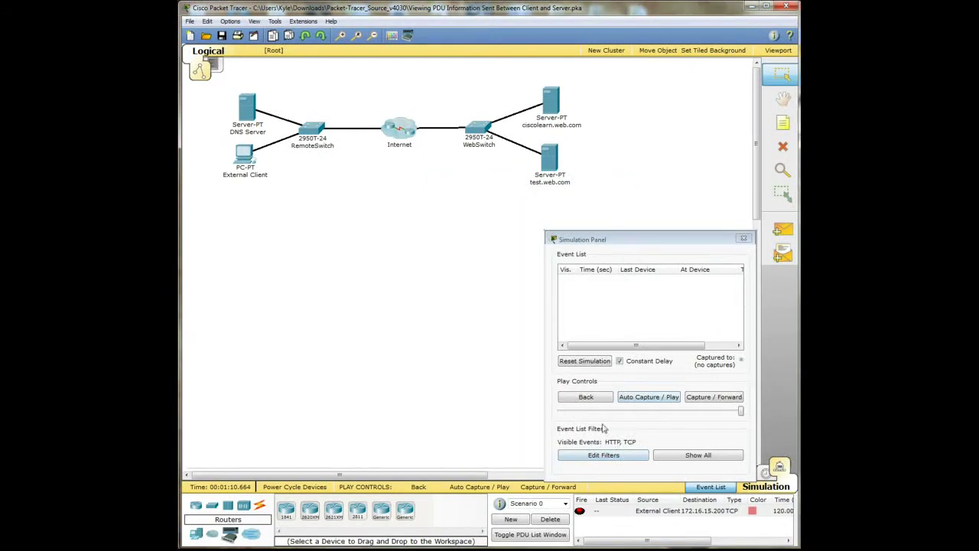
{"action": "left_click", "coordinate": [611, 457]}
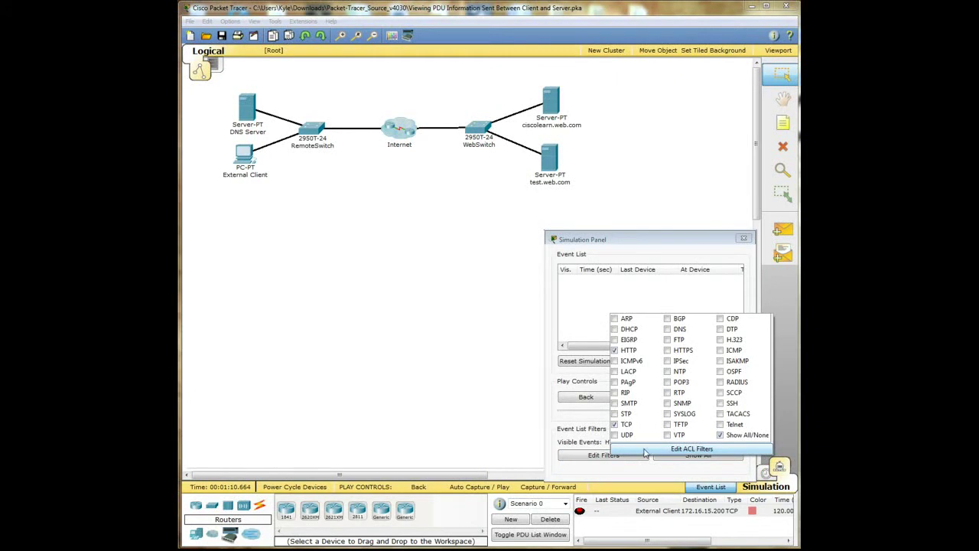
{"action": "left_click", "coordinate": [579, 437]}
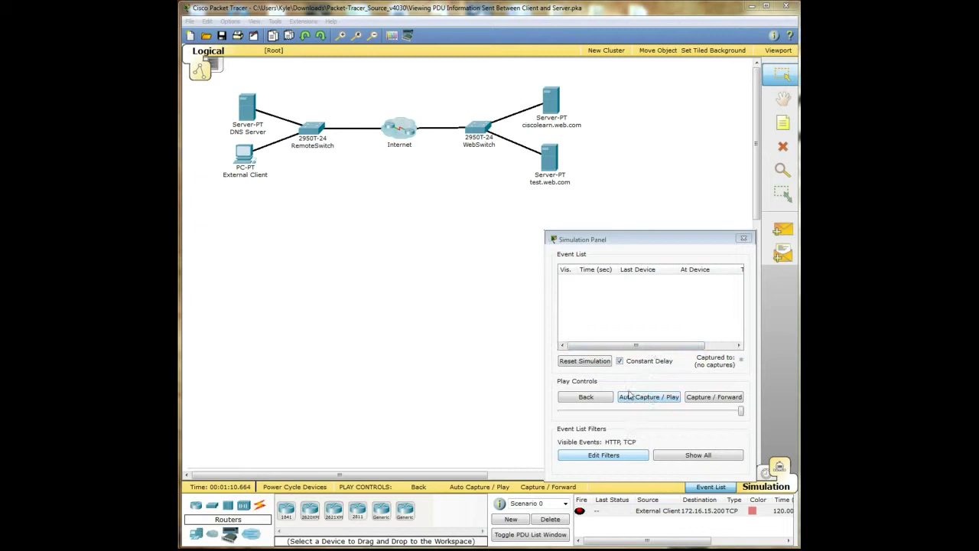
- Play the simulation, adjusting speed, then open the PDU's OSI details at ciscolearn.web.com
{"action": "left_click", "coordinate": [646, 403]}
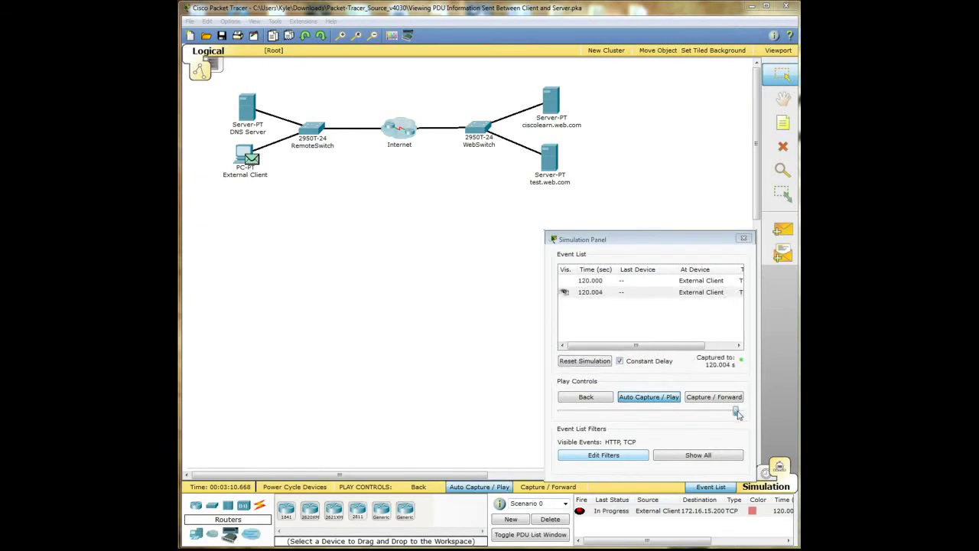
{"action": "left_click_drag", "start_coordinate": [740, 411], "coordinate": [727, 414]}
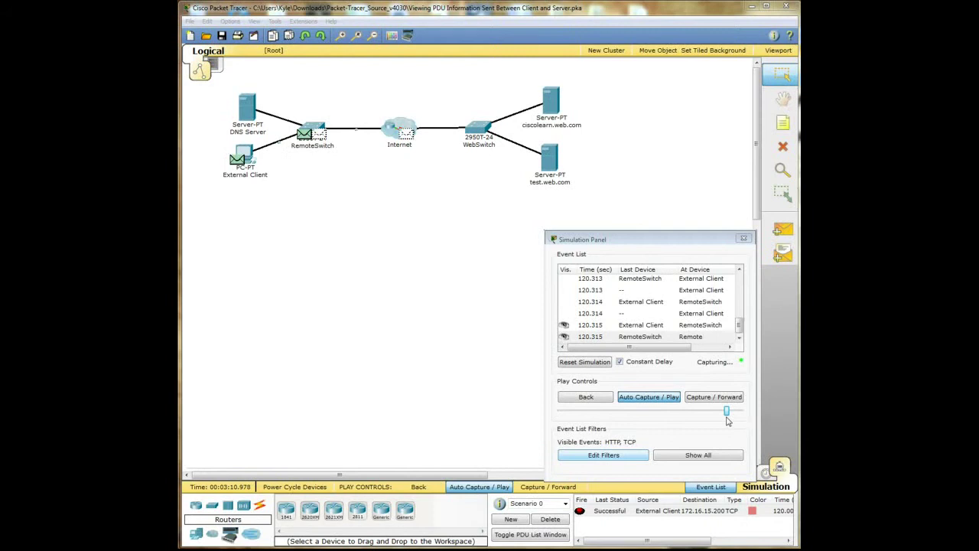
{"action": "left_click_drag", "start_coordinate": [728, 419], "coordinate": [741, 417]}
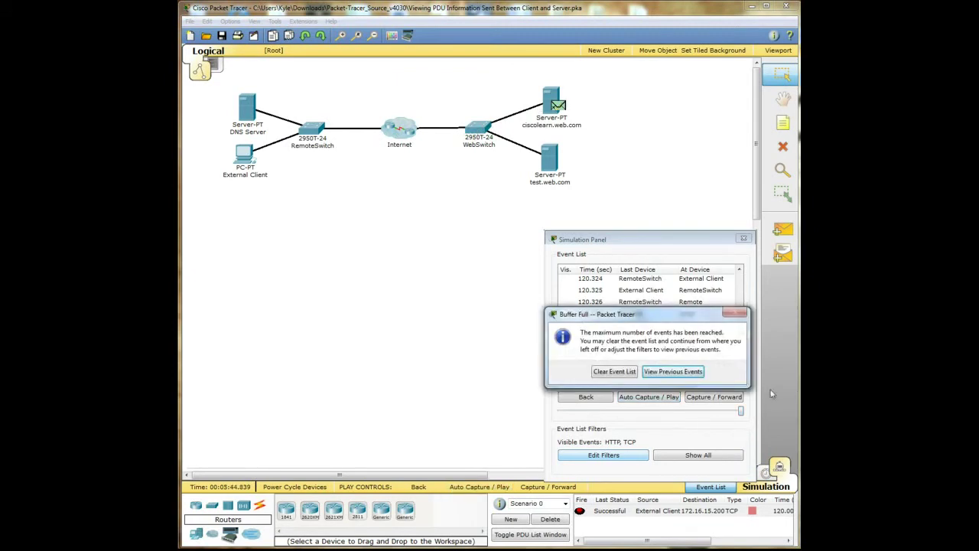
{"action": "left_click", "coordinate": [671, 372]}
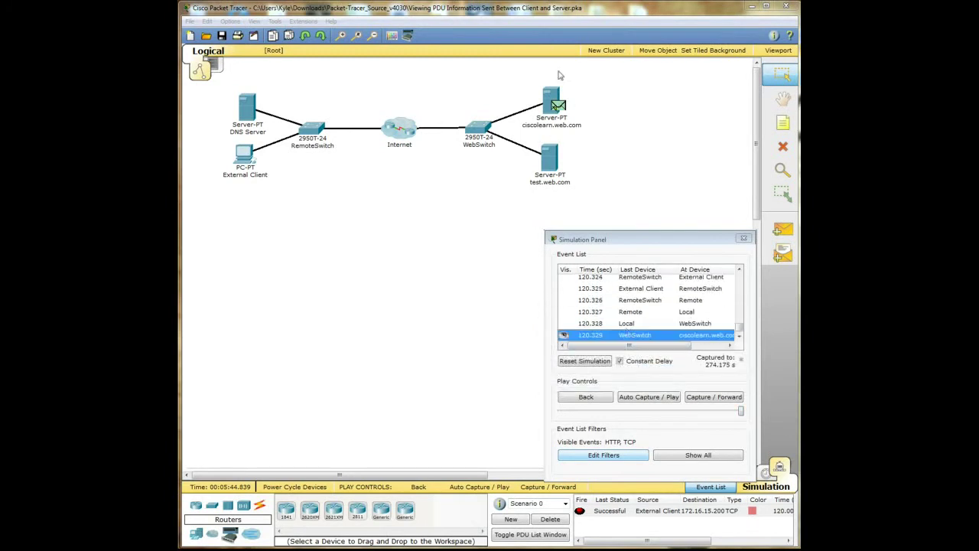
{"action": "left_click", "coordinate": [561, 111]}
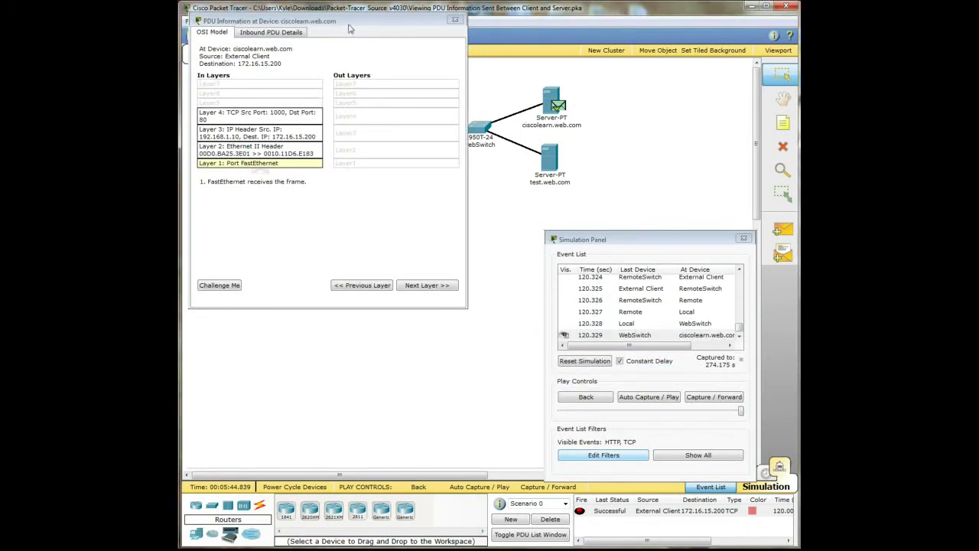
- Centre the PDU Information window and review its Layer 2, 3 and 4 explanations
{"action": "left_click_drag", "start_coordinate": [452, 123], "coordinate": [474, 145]}
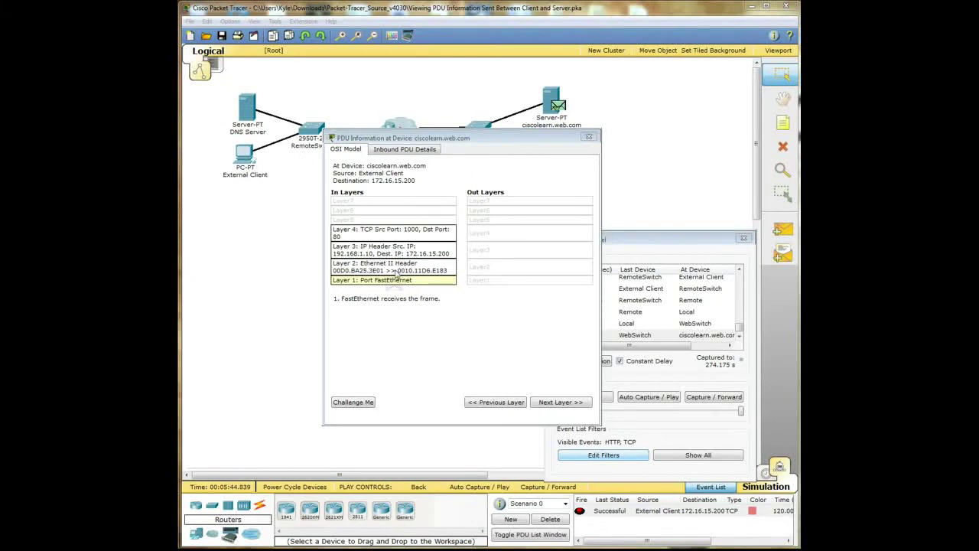
{"action": "left_click", "coordinate": [397, 274]}
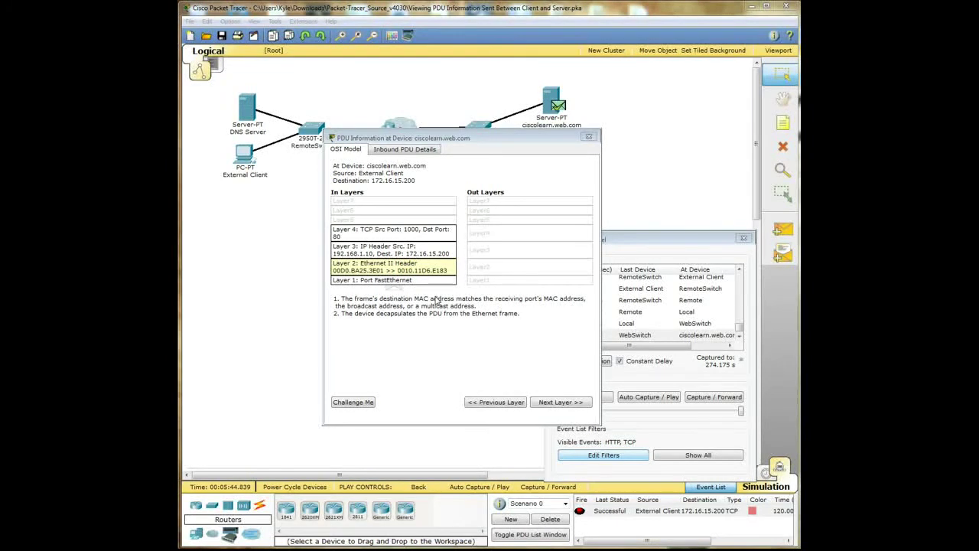
{"action": "left_click", "coordinate": [403, 255]}
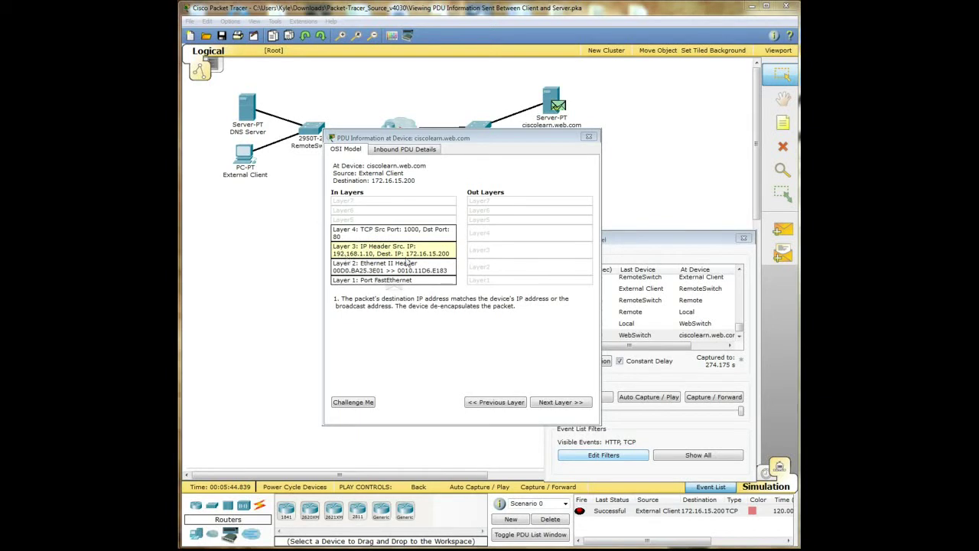
{"action": "left_click", "coordinate": [398, 236]}
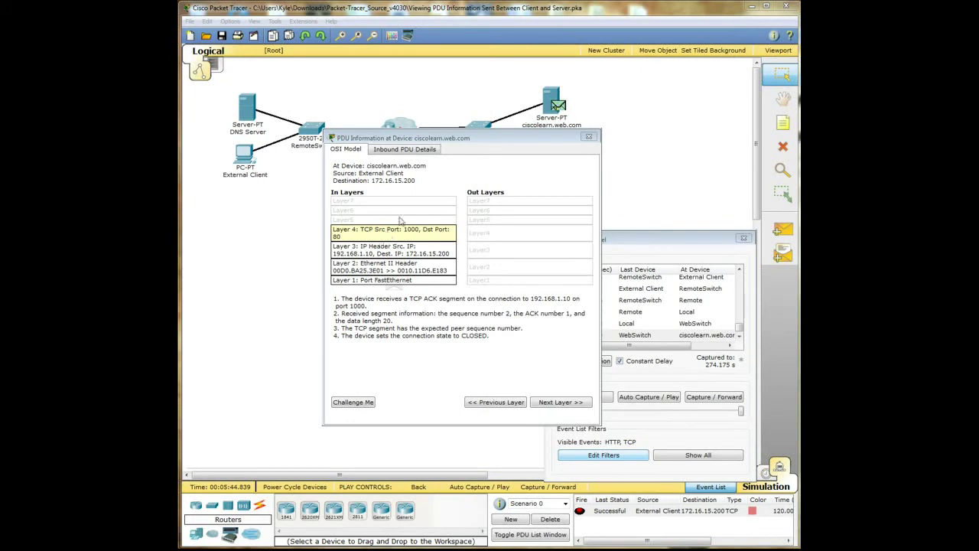
- Close the server's PDU details and open the WebSwitch PDU details for event 120.328
{"action": "left_click", "coordinate": [587, 142]}
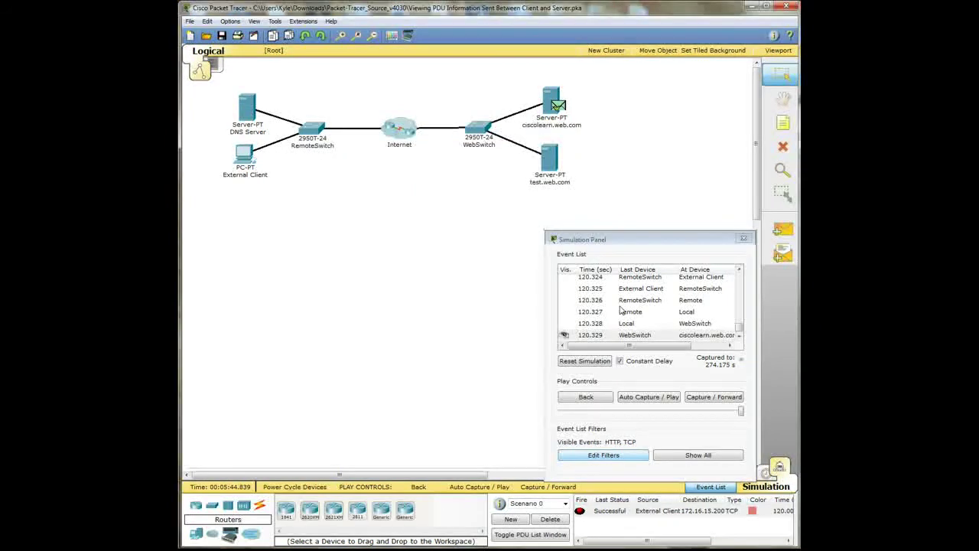
{"action": "left_click", "coordinate": [646, 301]}
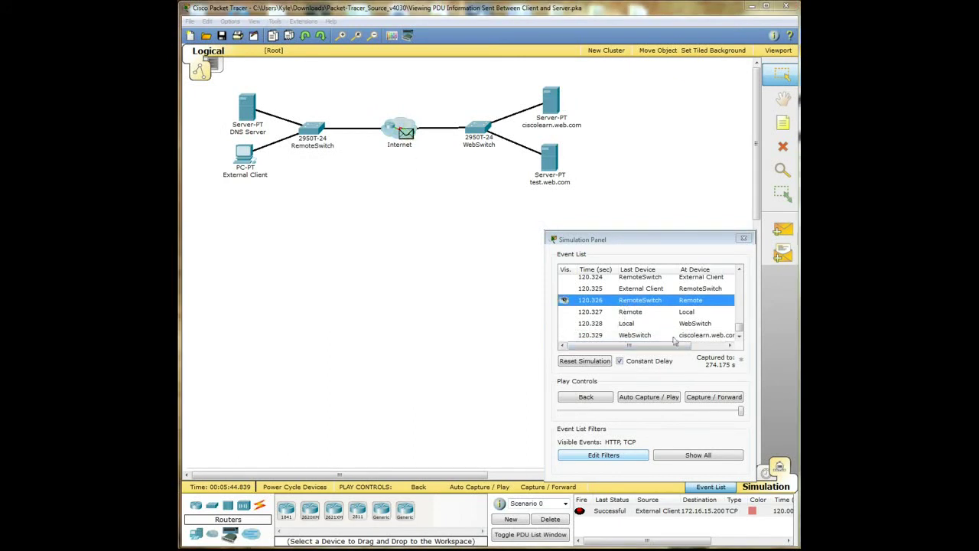
{"action": "scroll", "coordinate": [658, 318], "scroll_direction": "up", "scroll_amount": 1}
{"action": "scroll", "coordinate": [646, 307], "scroll_direction": "up", "scroll_amount": 1}
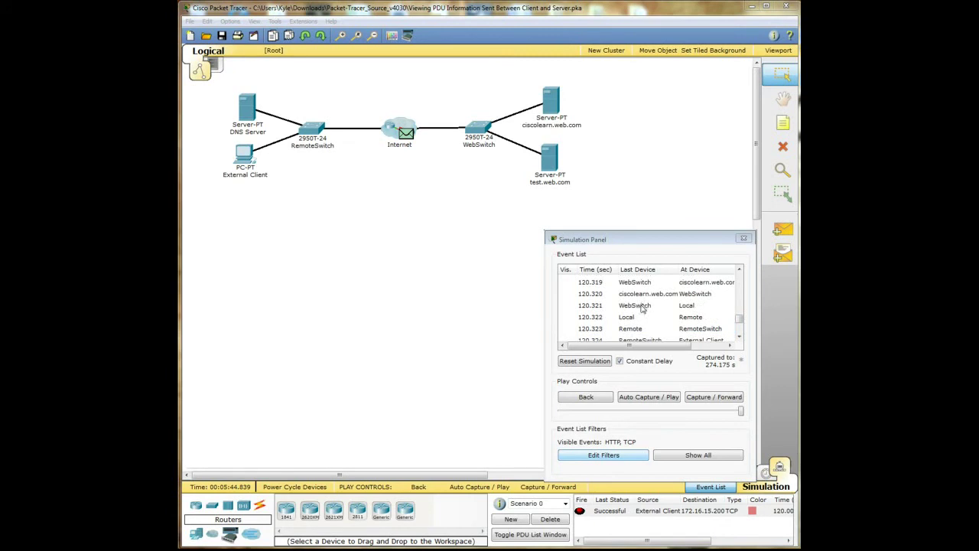
{"action": "scroll", "coordinate": [641, 310], "scroll_direction": "down", "scroll_amount": 2}
{"action": "left_click", "coordinate": [637, 336]}
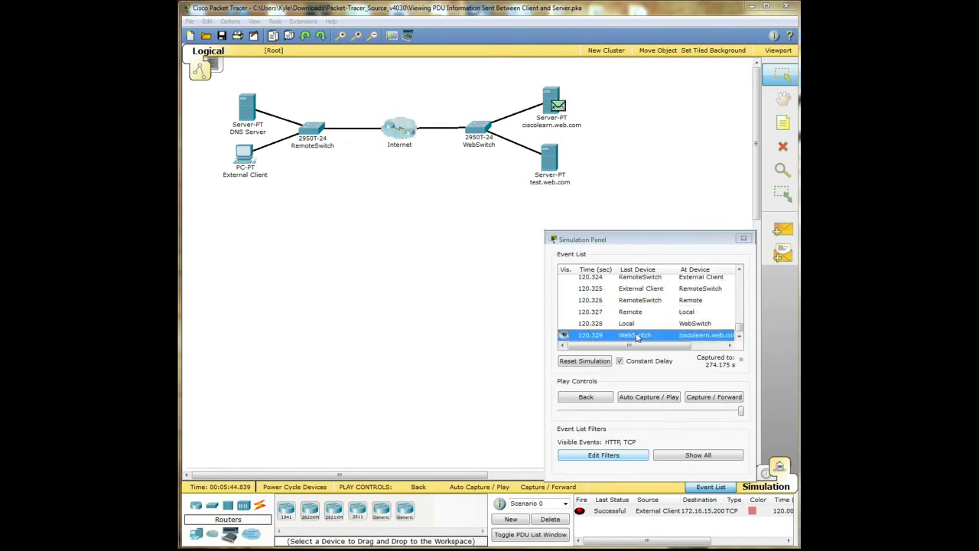
{"action": "left_click", "coordinate": [637, 323]}
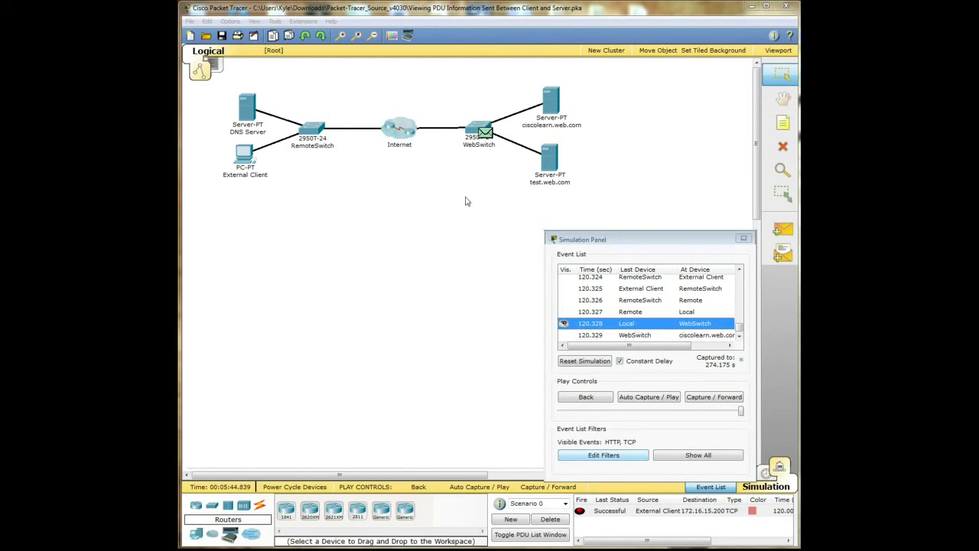
{"action": "left_click", "coordinate": [487, 137]}
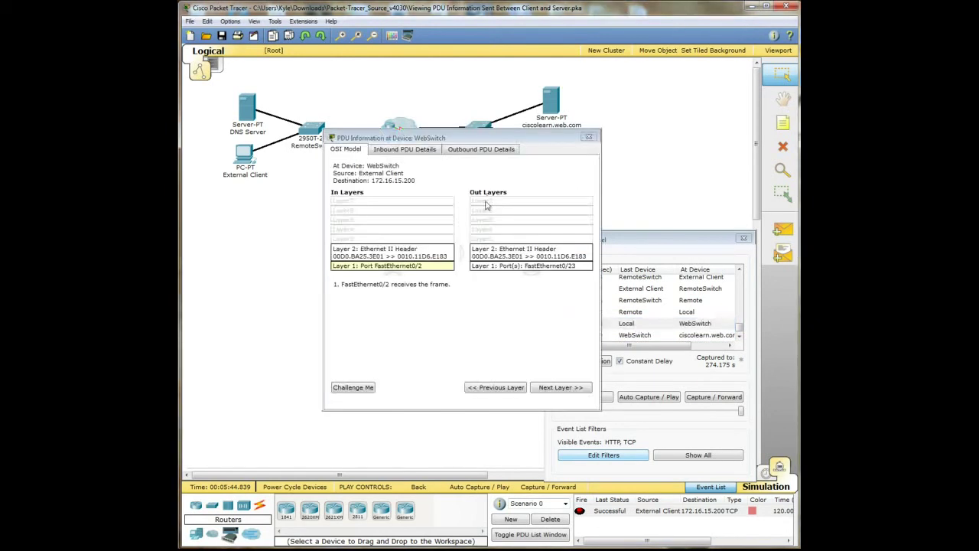
- Review WebSwitch's Layer 2 MAC-table lookup explanation, then close its PDU details window
{"action": "left_click", "coordinate": [412, 256]}
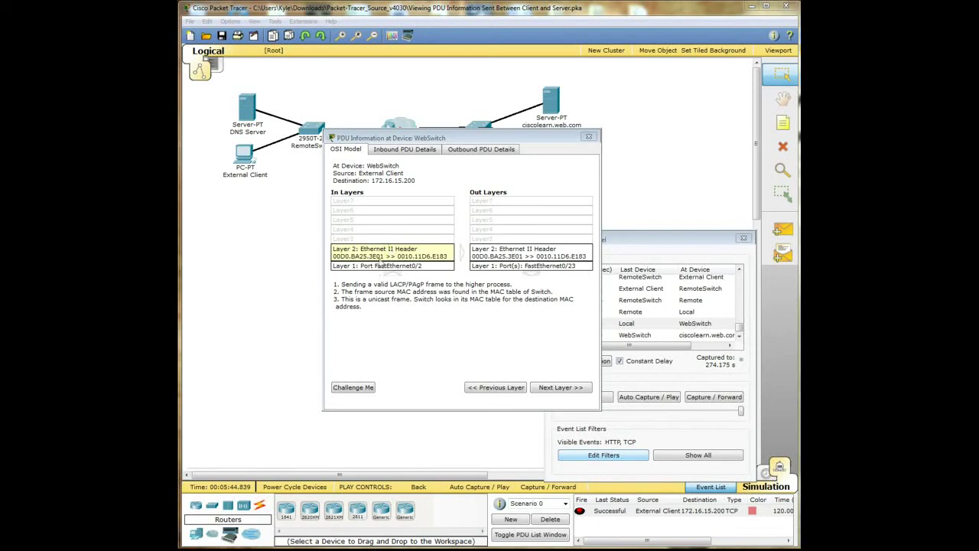
{"action": "left_click_drag", "start_coordinate": [411, 139], "coordinate": [417, 196]}
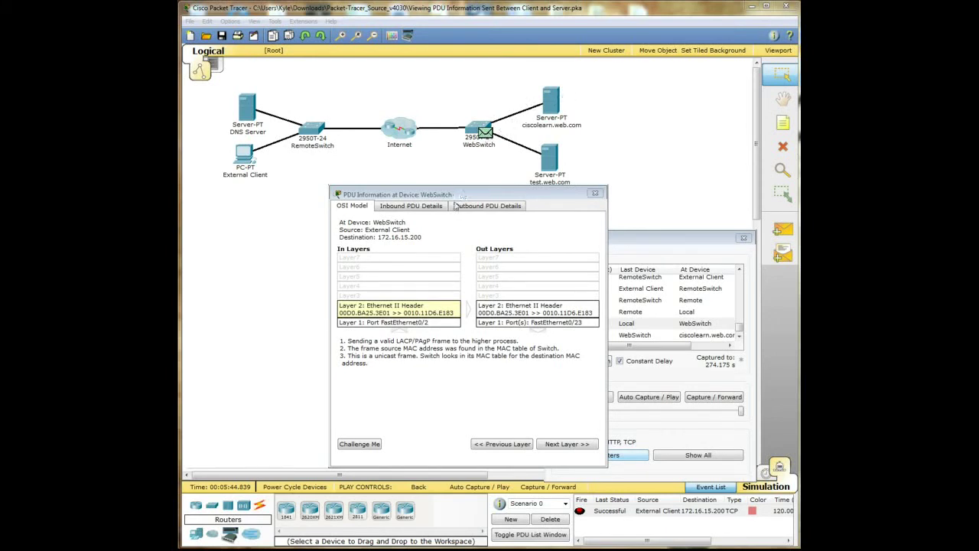
{"action": "left_click_drag", "start_coordinate": [466, 197], "coordinate": [446, 161]}
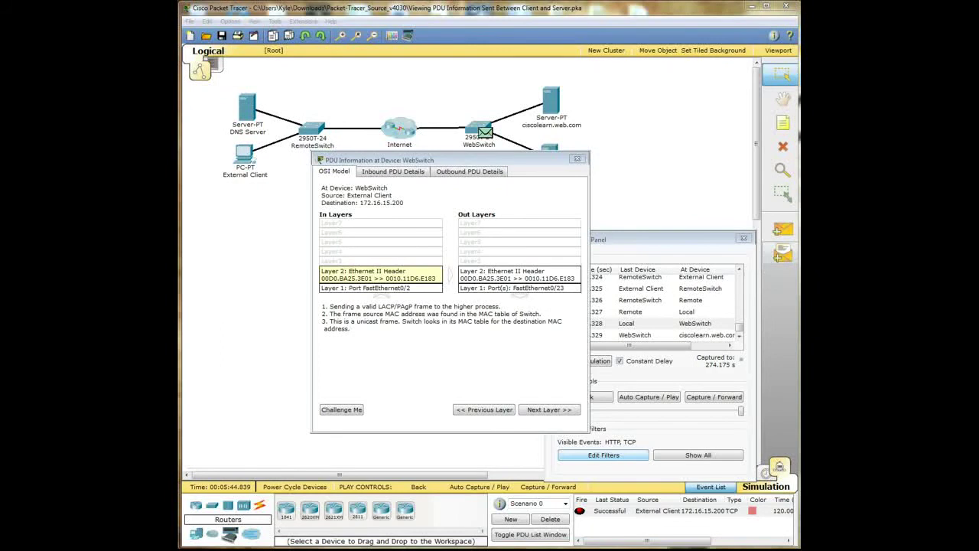
{"action": "left_click", "coordinate": [579, 160]}
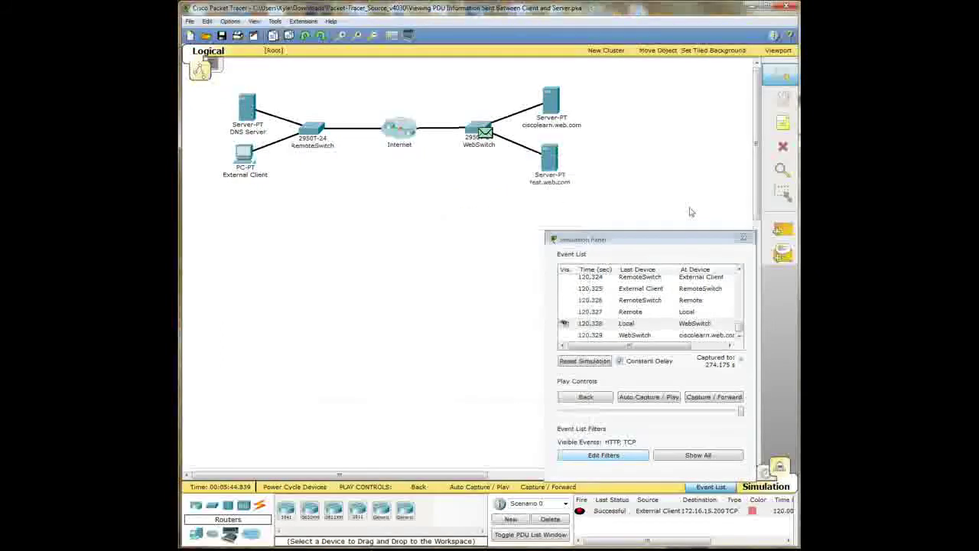
- Close the Simulation Panel, leaving only the topology with the PDU at WebSwitch
{"action": "left_click", "coordinate": [742, 238]}
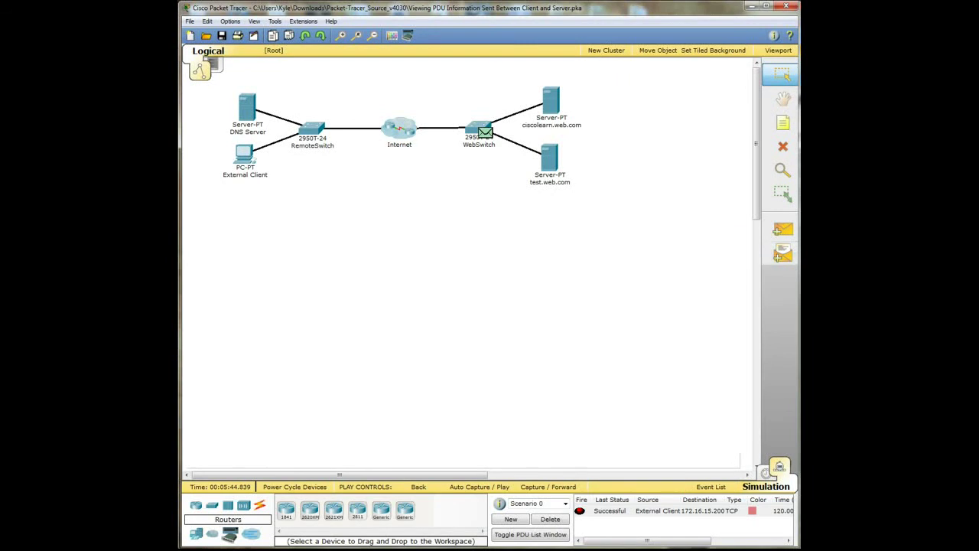